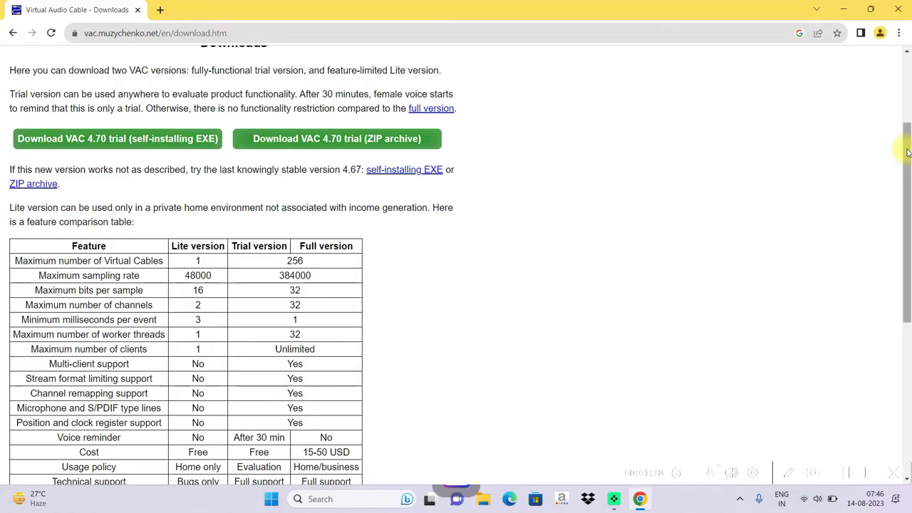
Download the VAC 4.70 Lite ZIP archive and open the browser's downloads
drag(907, 151, 907, 204)
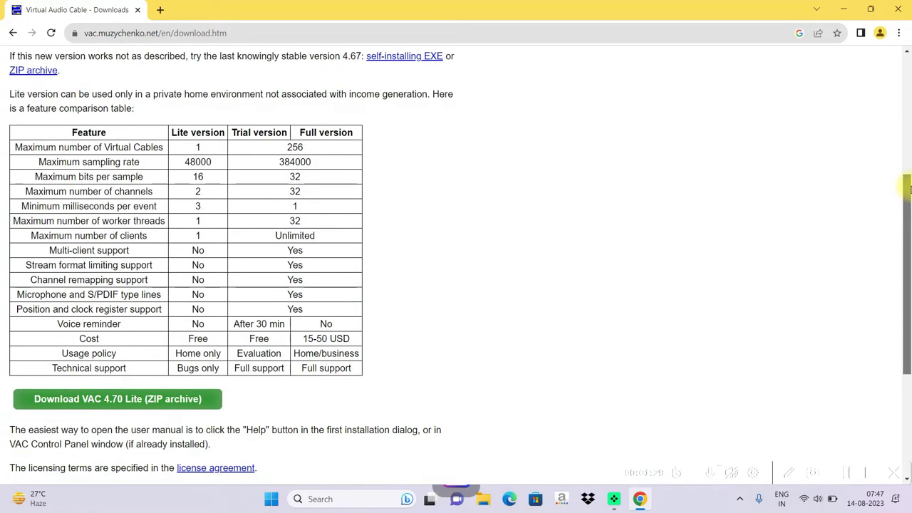
click(163, 403)
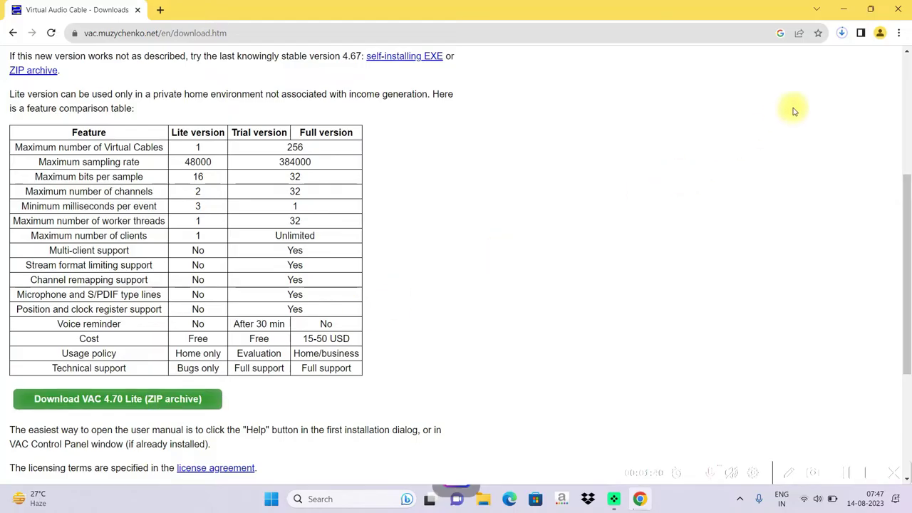
click(842, 34)
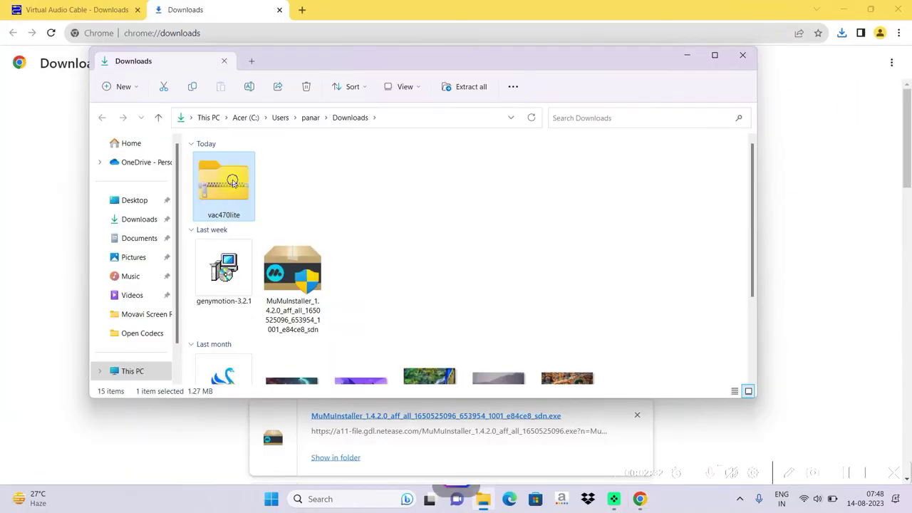
Extract the vac470lite archive into the Downloads folder and permanently delete the original ZIP file
right_click(232, 181)
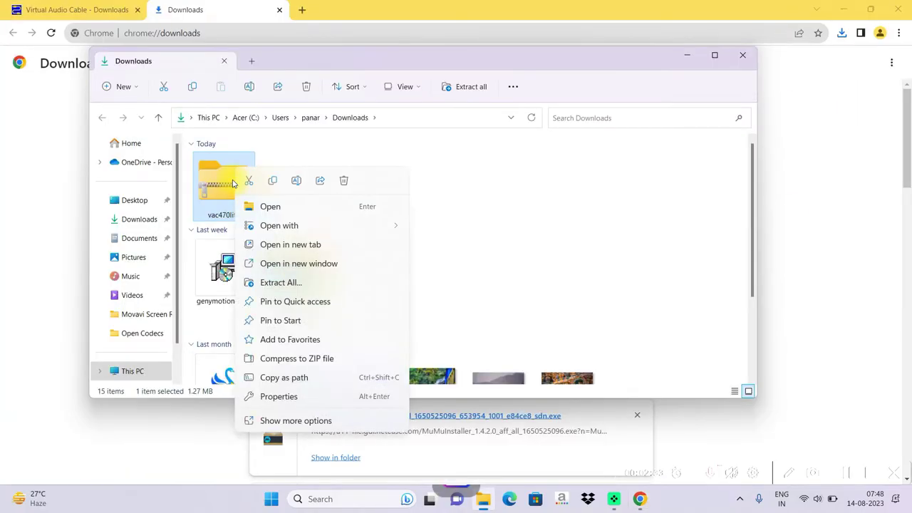
click(263, 284)
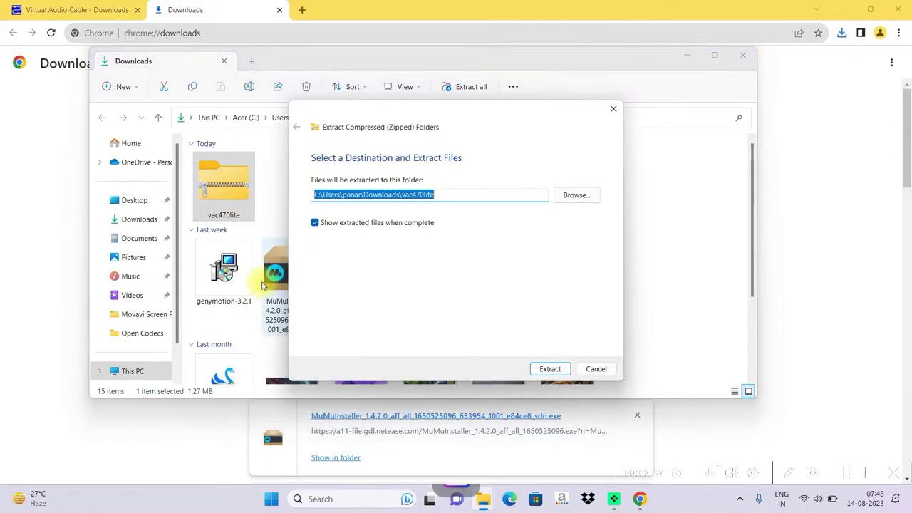
key(Return)
key(shift+Delete)
key(Return)
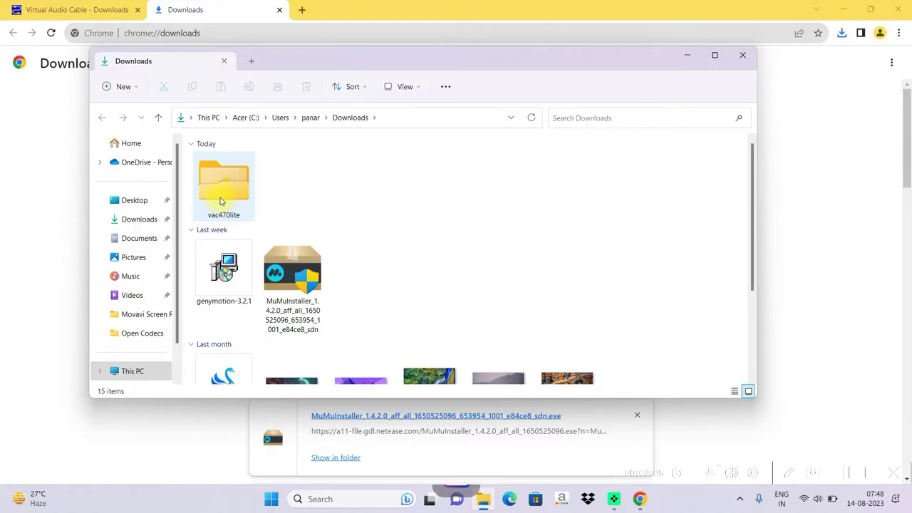
Run setup64 from the extracted vac470lite folder as administrator, allowing it to make changes
double_click(221, 201)
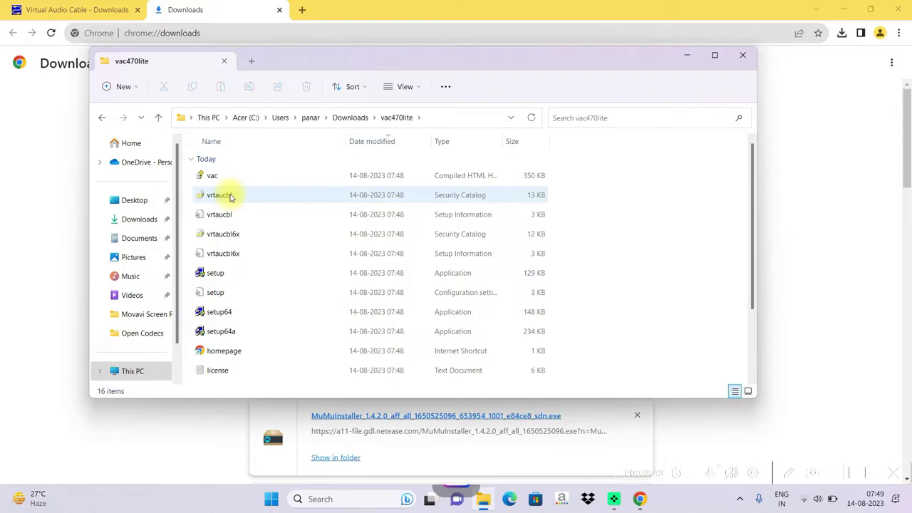
right_click(237, 311)
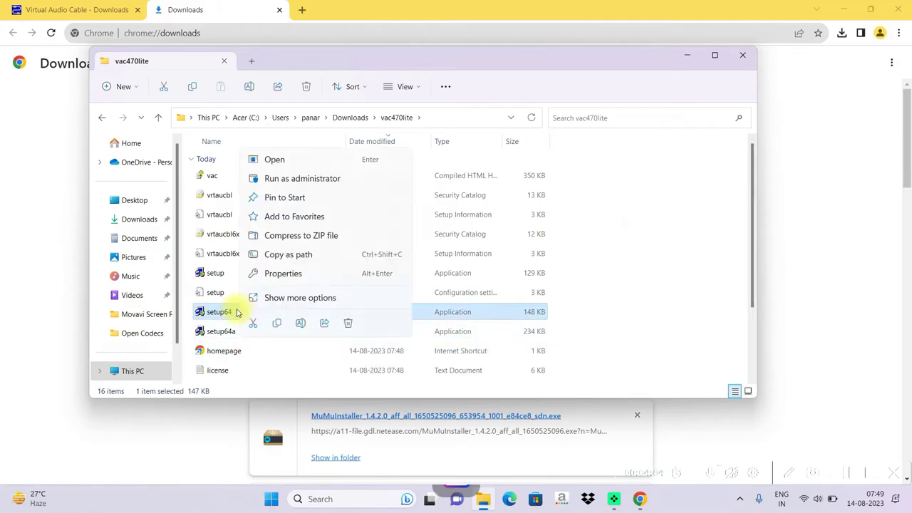
click(278, 178)
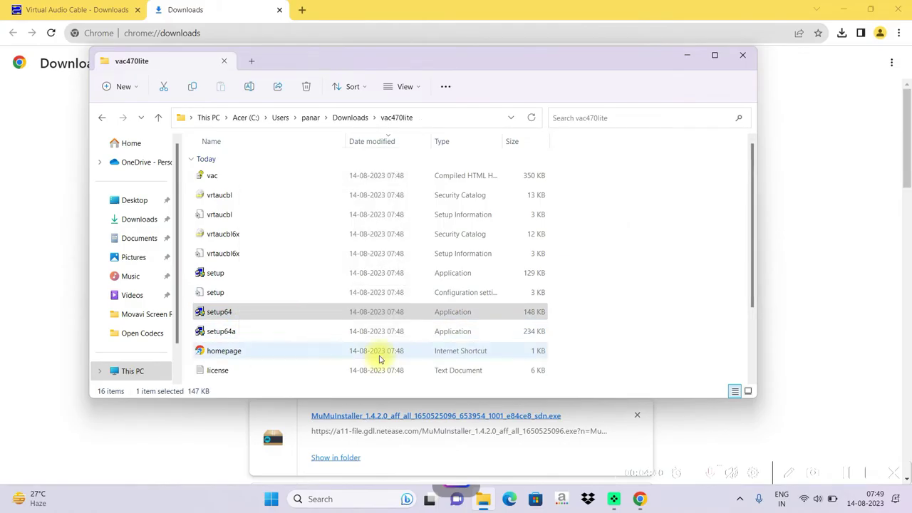
click(448, 302)
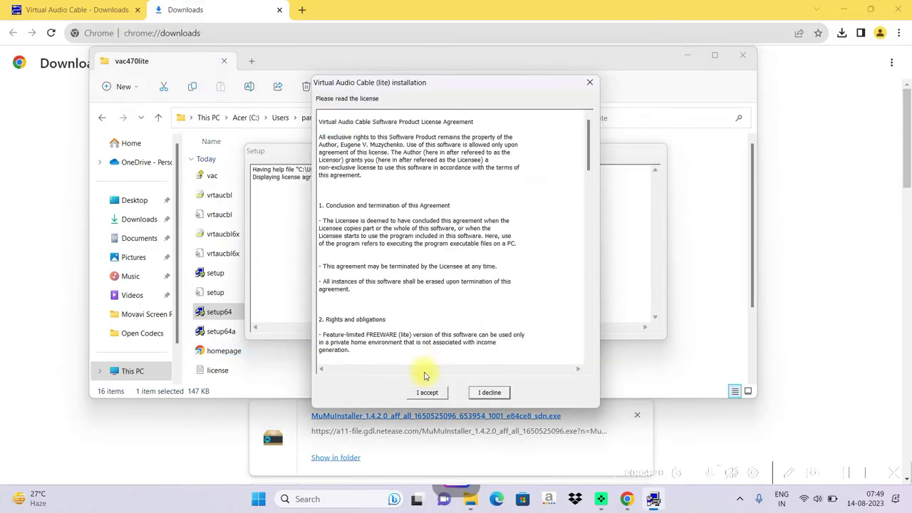
Accept the license, toggle the advanced-user options setting, and install Virtual Audio Cable (lite) in C:\Program Files\Virtual Audio Cable
click(428, 392)
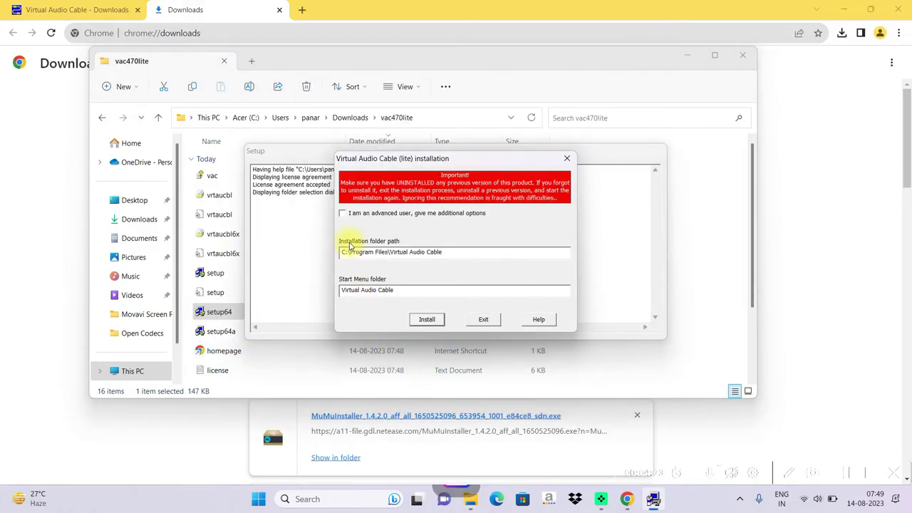
click(342, 215)
click(428, 320)
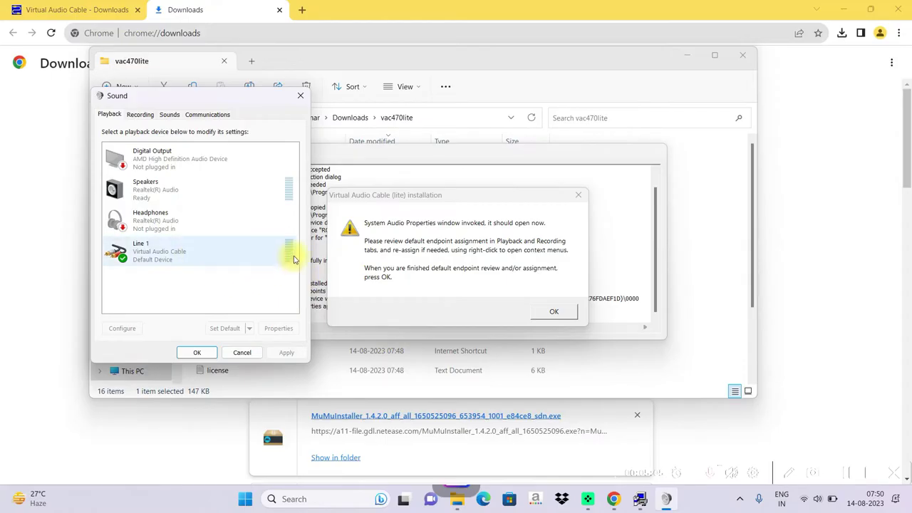
Keep Line 1 (Virtual Audio Cable) as the default playback device and finish the installation
click(236, 254)
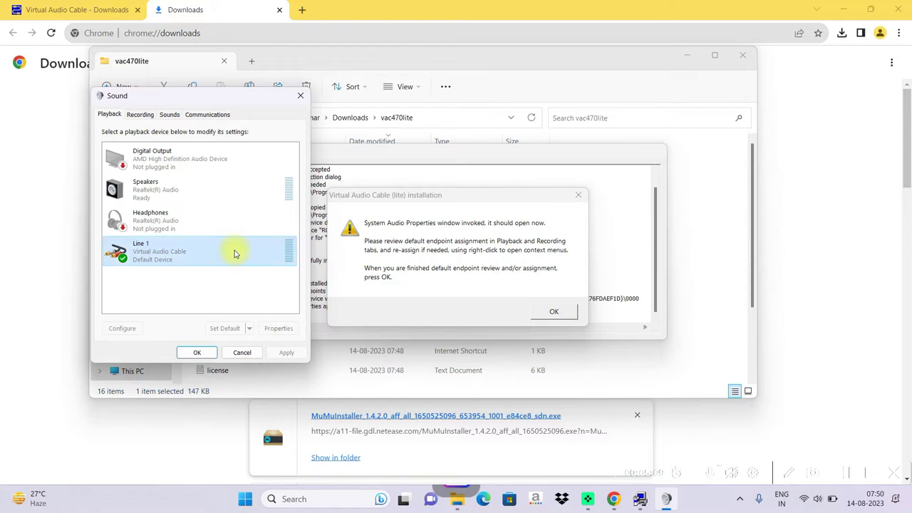
click(199, 351)
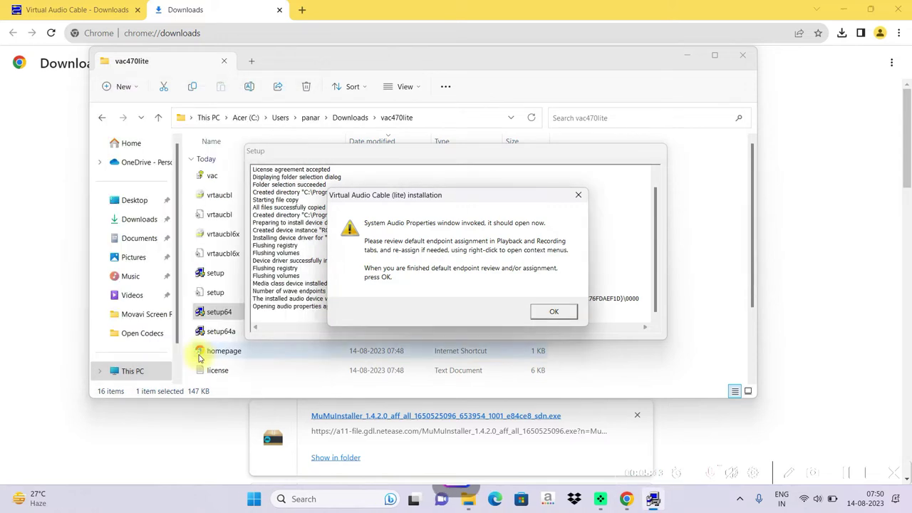
click(545, 313)
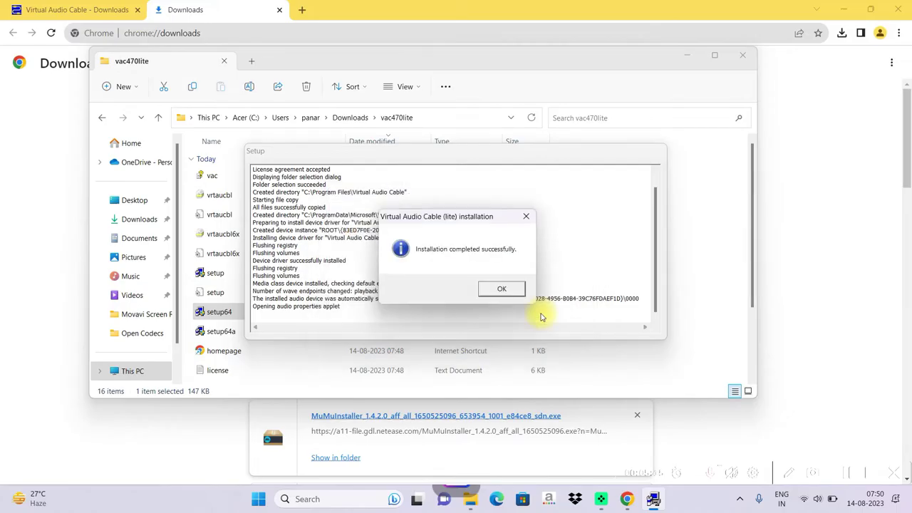
click(502, 288)
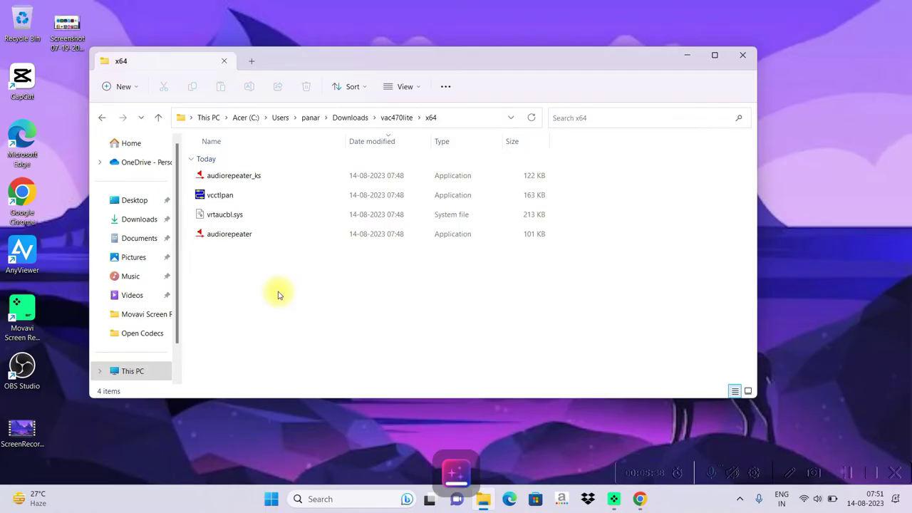
Move audiorepeater_ks from the x64 folder to the desktop and close the folder window
click(277, 178)
drag(271, 175, 69, 99)
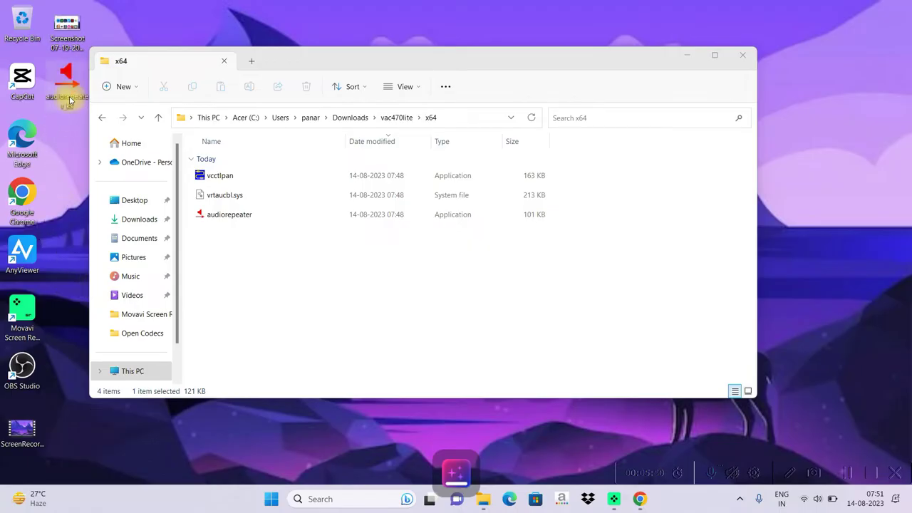
click(743, 57)
Open the Sound settings through Control Panel's Hardware and Sound and check Line 1 among the playback and recording devices
click(326, 499)
text(con)
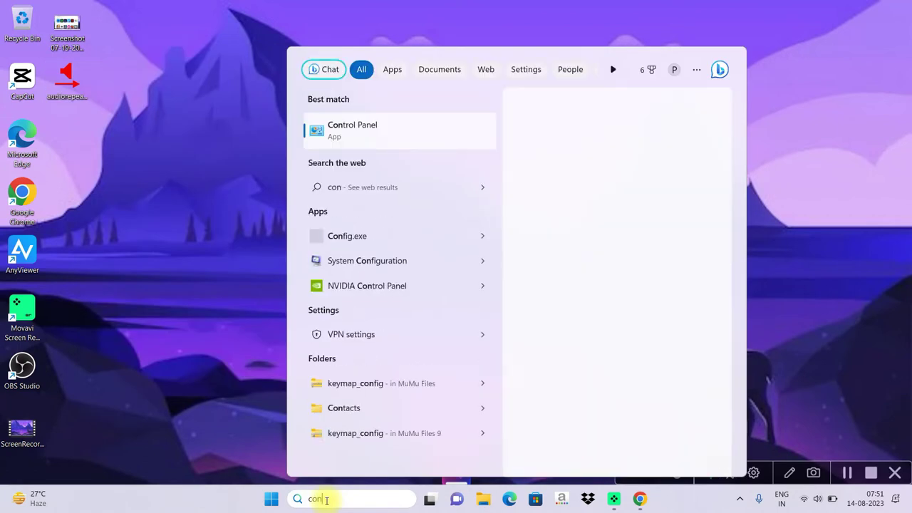
click(349, 133)
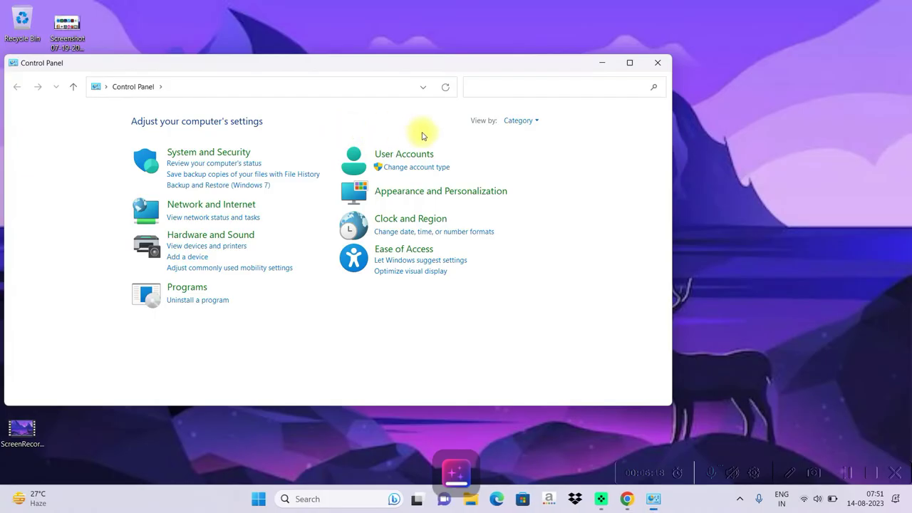
click(193, 239)
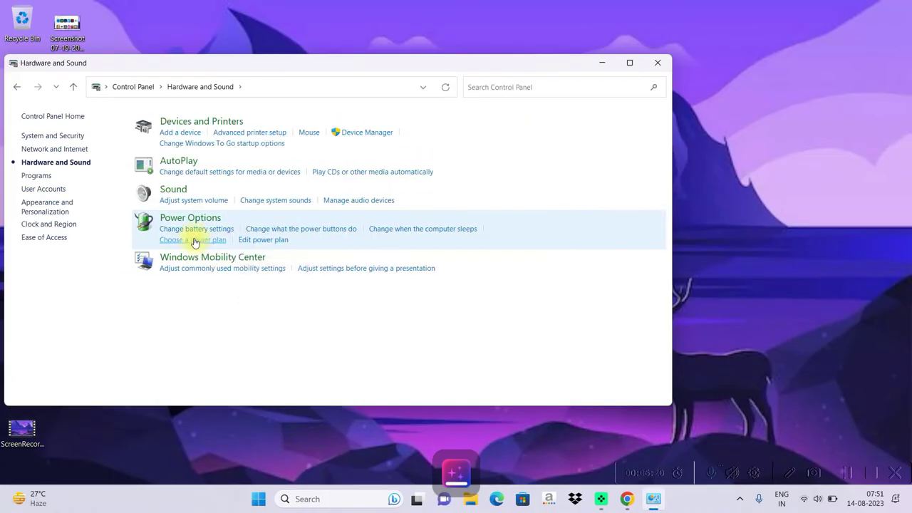
click(175, 191)
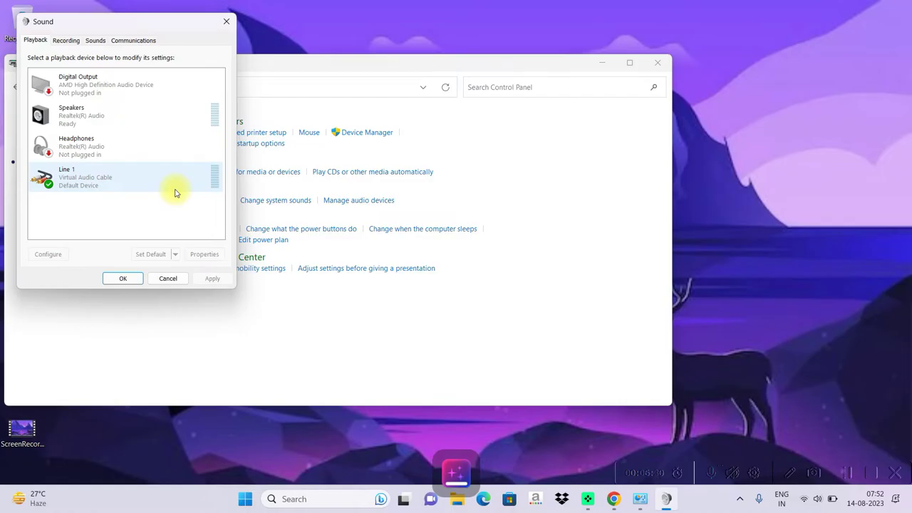
click(67, 40)
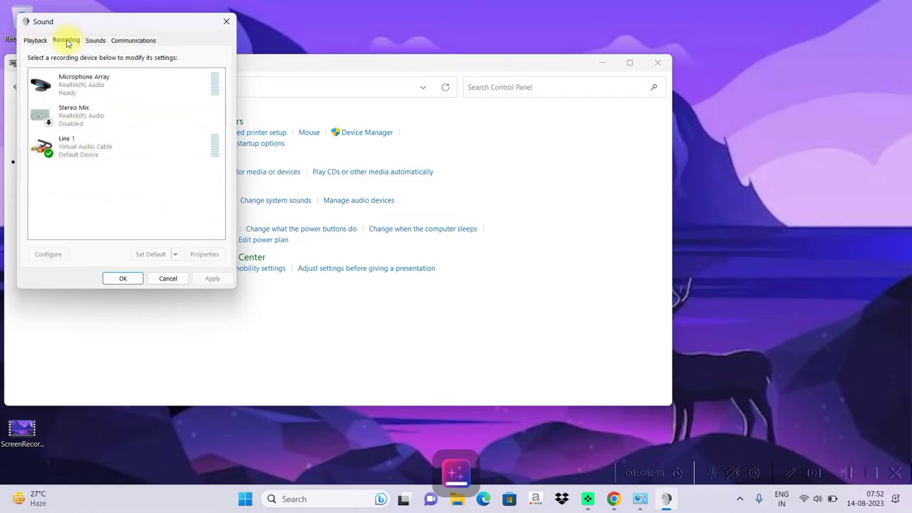
click(84, 147)
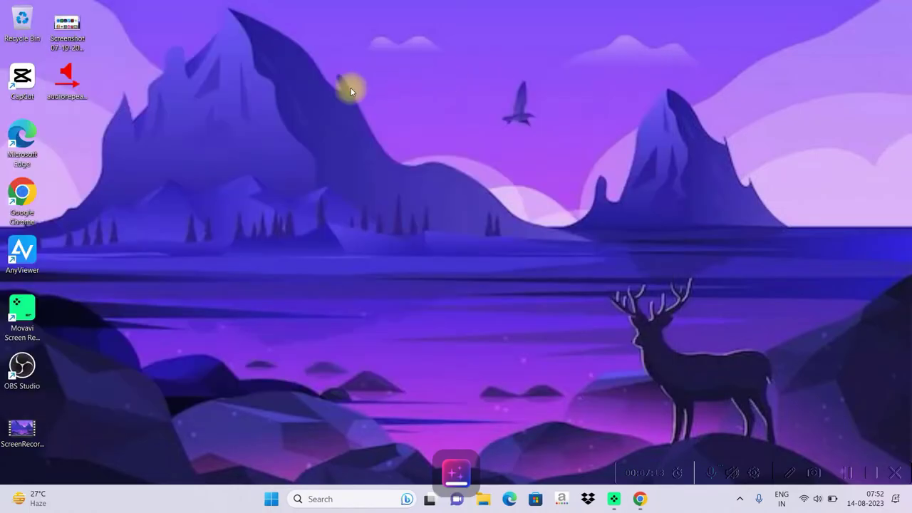
Run audiorepeater_ks from the desktop as administrator and move its window clear of the desktop icons
right_click(71, 79)
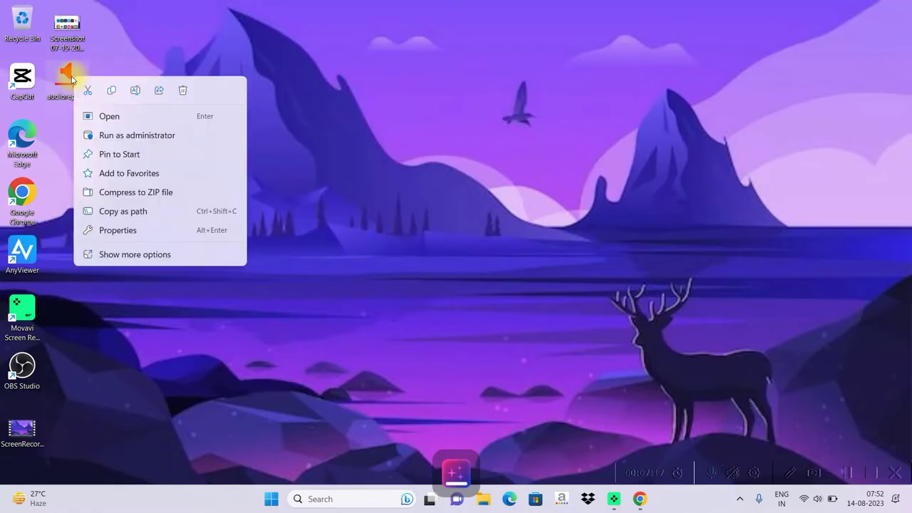
click(121, 135)
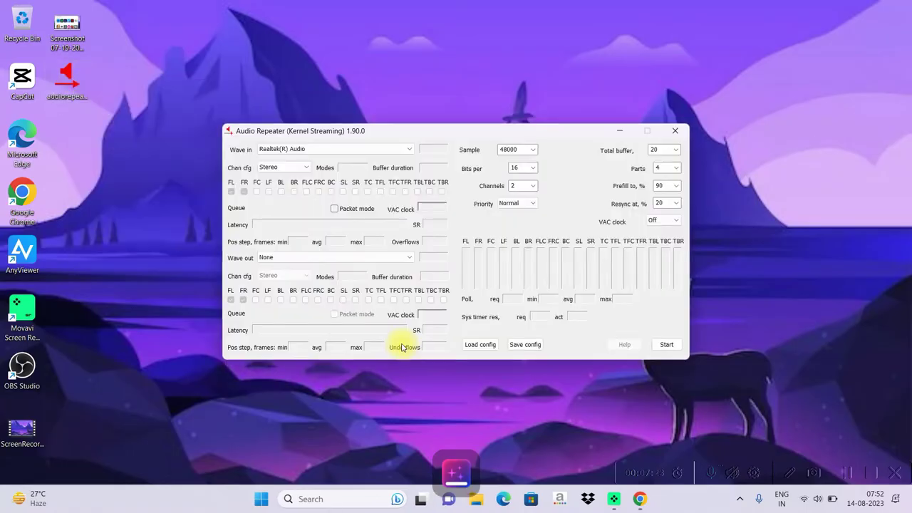
drag(558, 137, 746, 103)
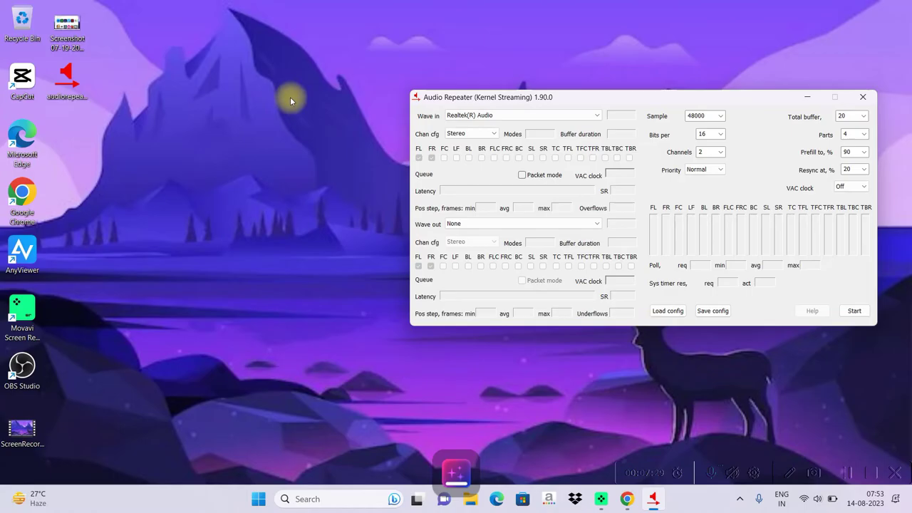
Start a second Audio Repeater instance as administrator and arrange both windows so that they do not overlap
click(75, 85)
right_click(75, 85)
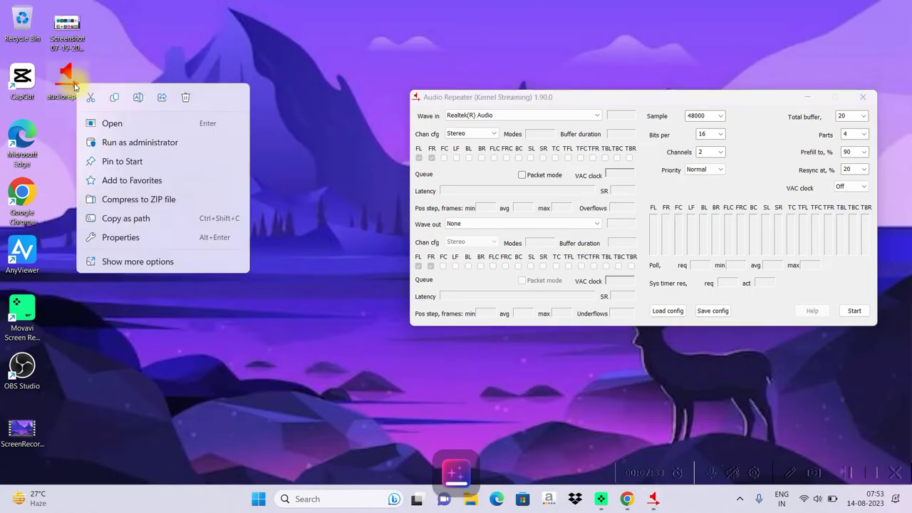
click(105, 146)
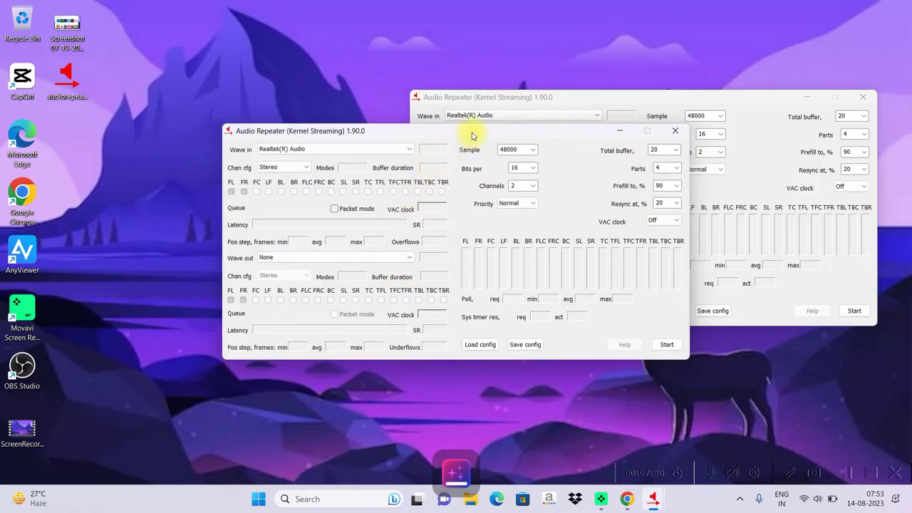
drag(468, 131, 672, 7)
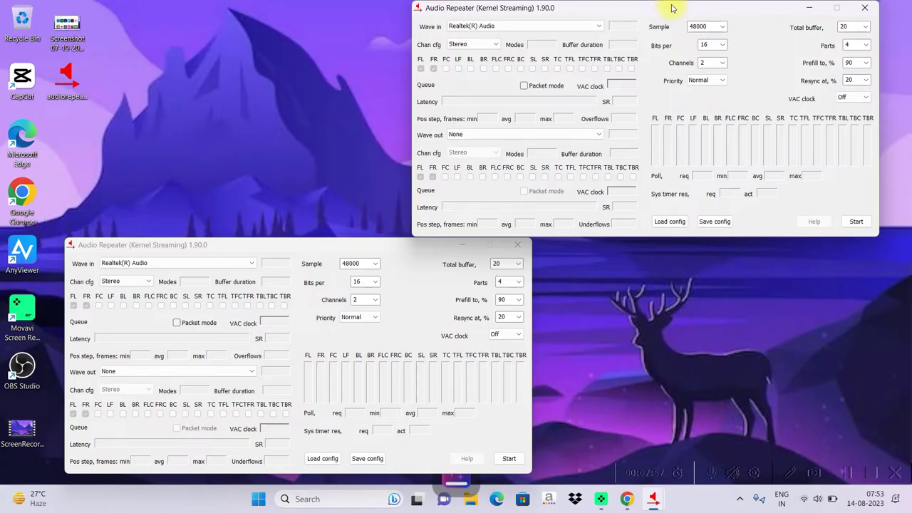
Choose Realtek(R) Audio as the Wave in source of the second Audio Repeater instance
click(253, 103)
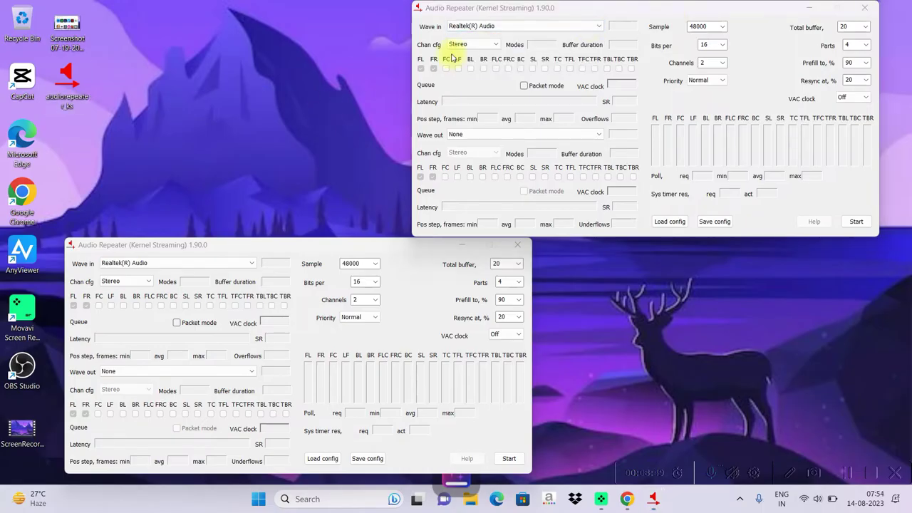
click(559, 28)
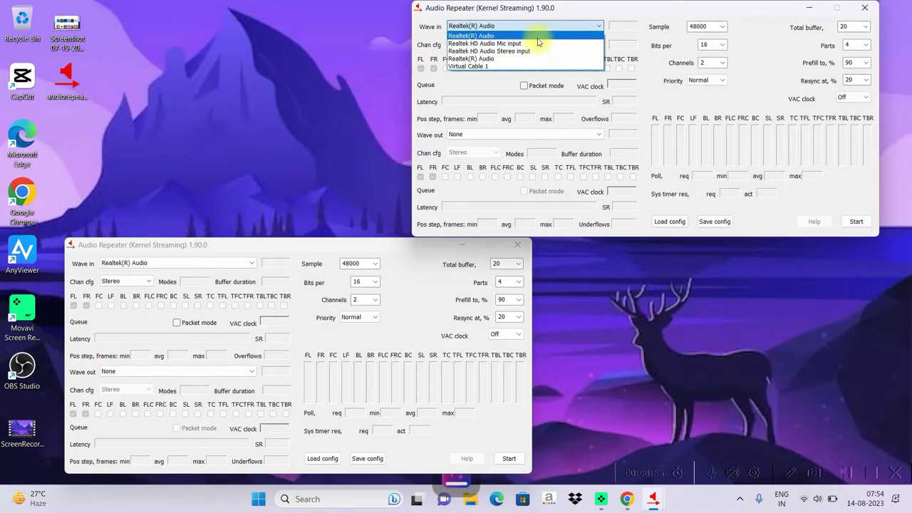
click(537, 37)
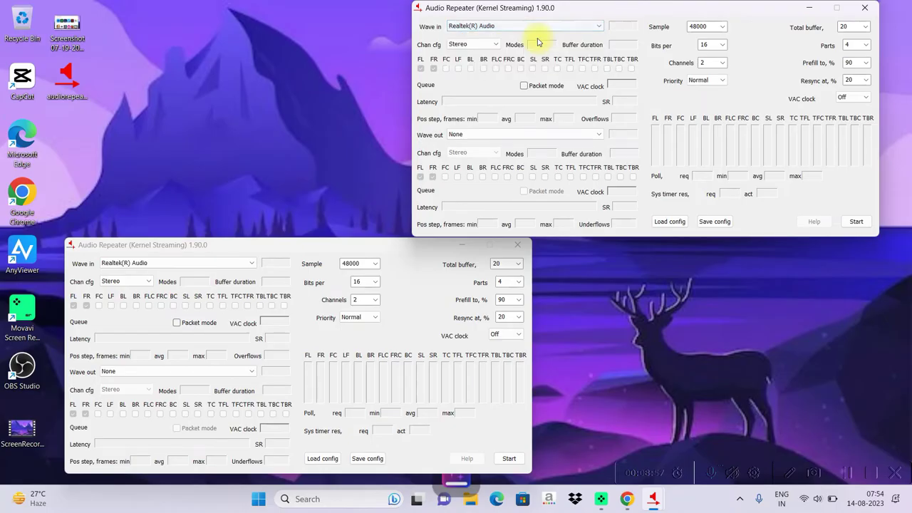
In the lower Audio Repeater, set Wave in to Virtual Cable 1 and Wave out to Pin 0 of Realtek HD Audio output with HAP, and start it
click(244, 267)
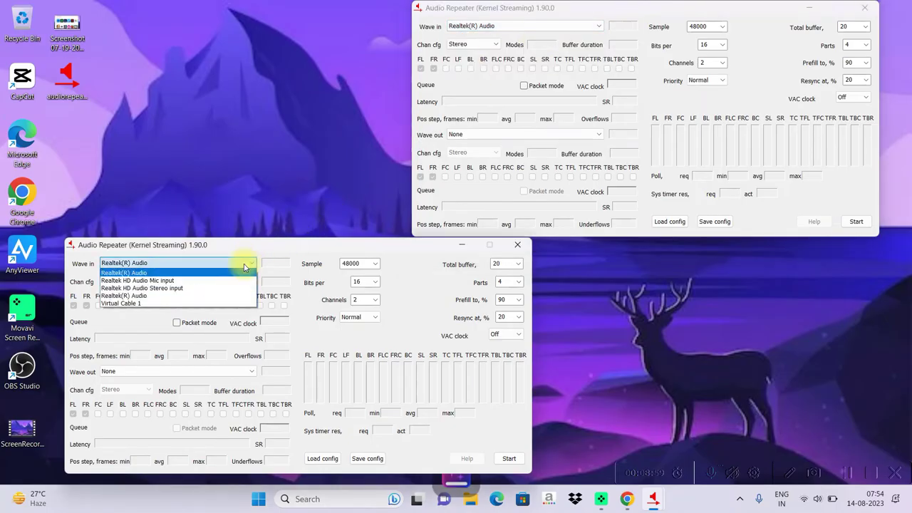
click(209, 311)
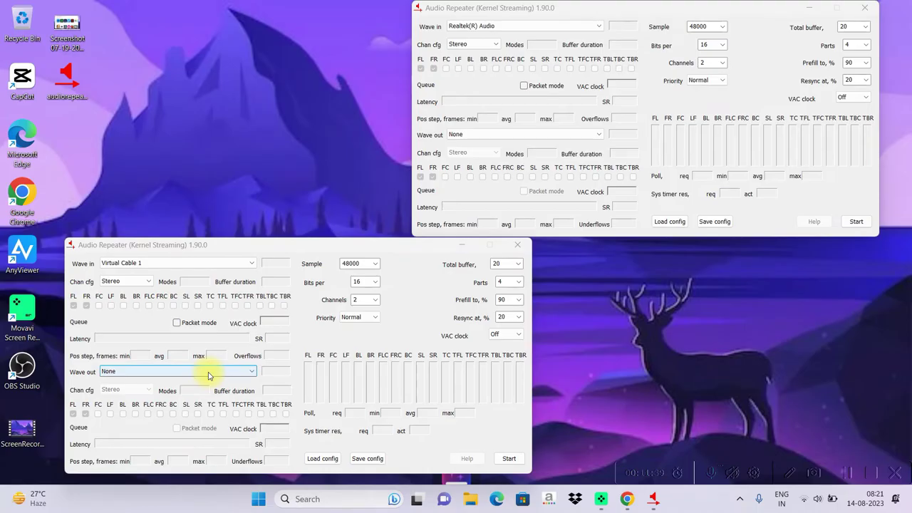
click(209, 372)
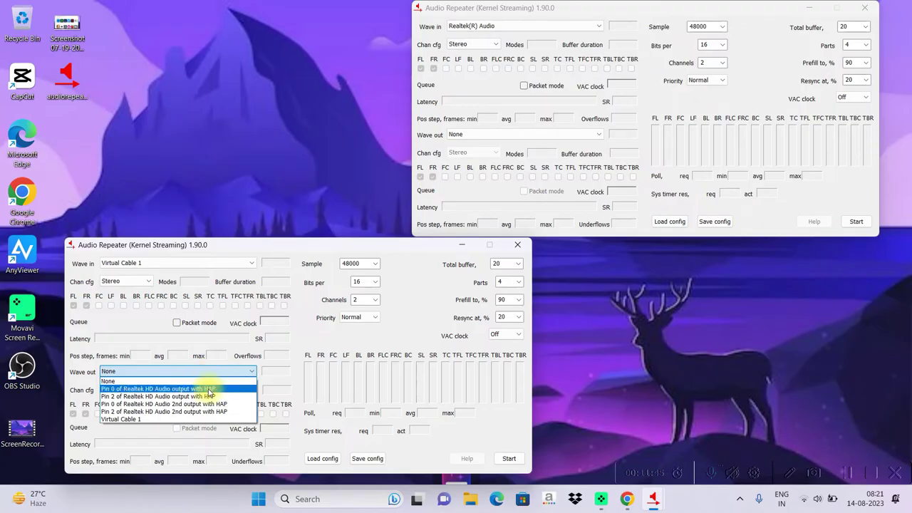
click(211, 389)
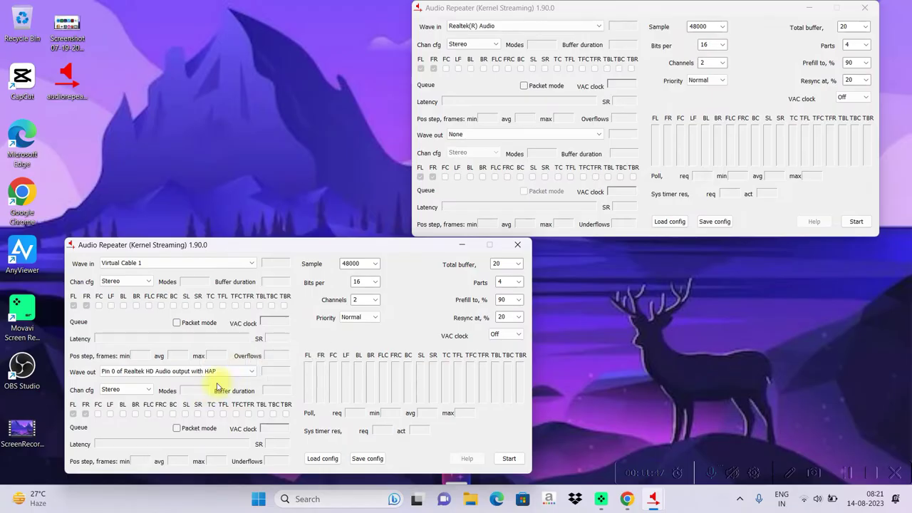
click(509, 459)
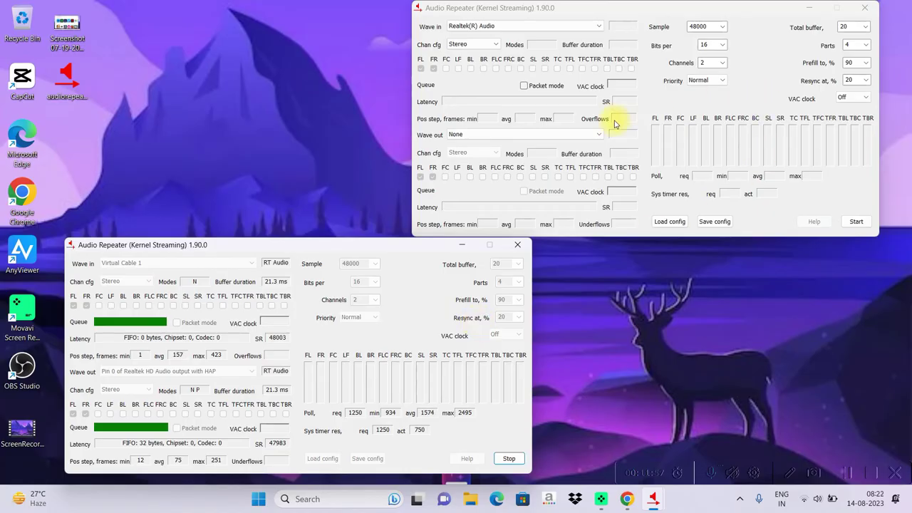
Set Wave out of the Realtek(R) Audio repeater to Pin 2 of Realtek HD Audio output with HAP and start that repeater
click(565, 141)
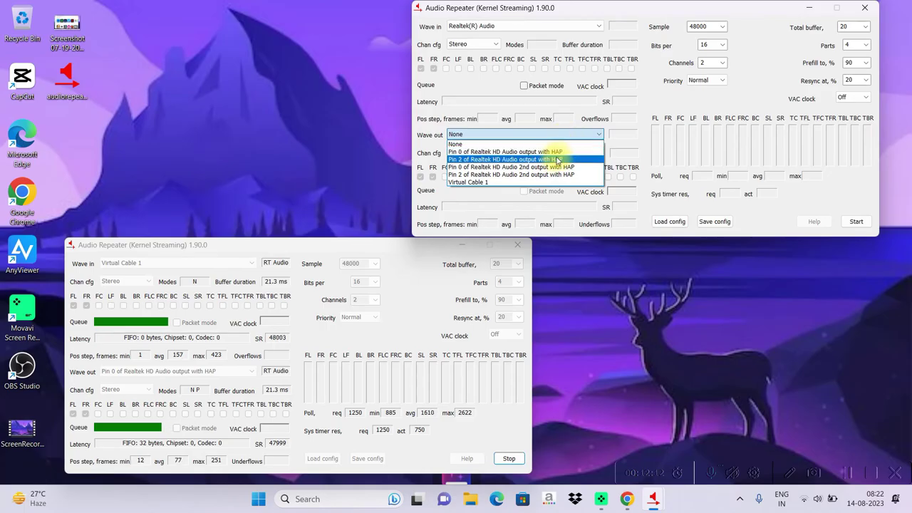
click(559, 160)
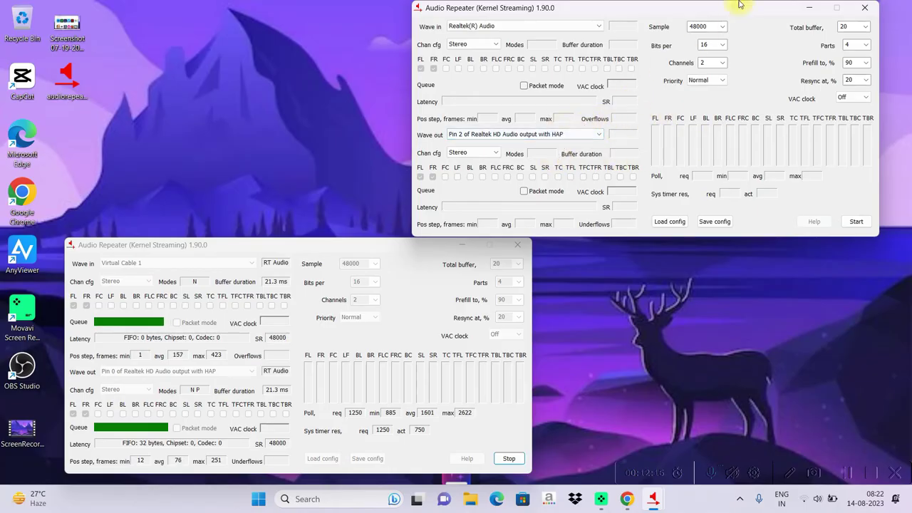
click(855, 224)
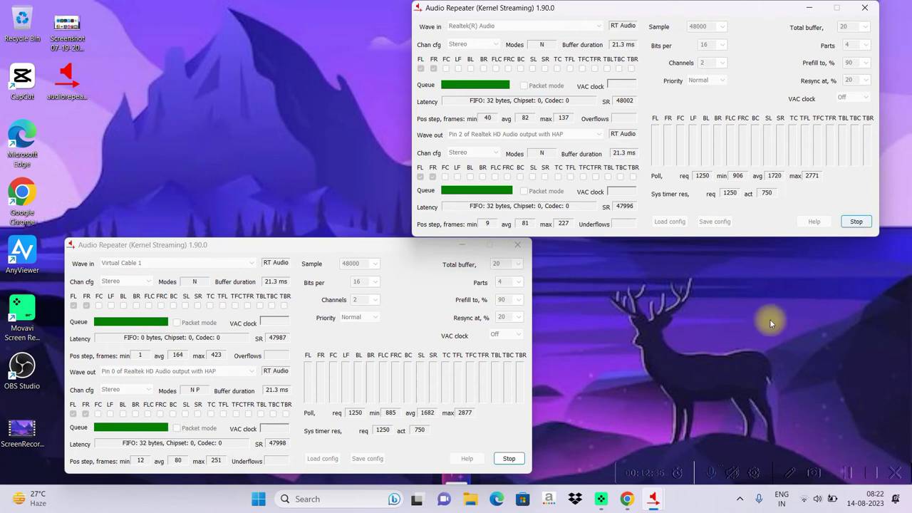
Switch to Chrome, play the NCS track Warriyo - Mortals on YouTube as test audio, and return to the Audio Repeater windows
click(626, 499)
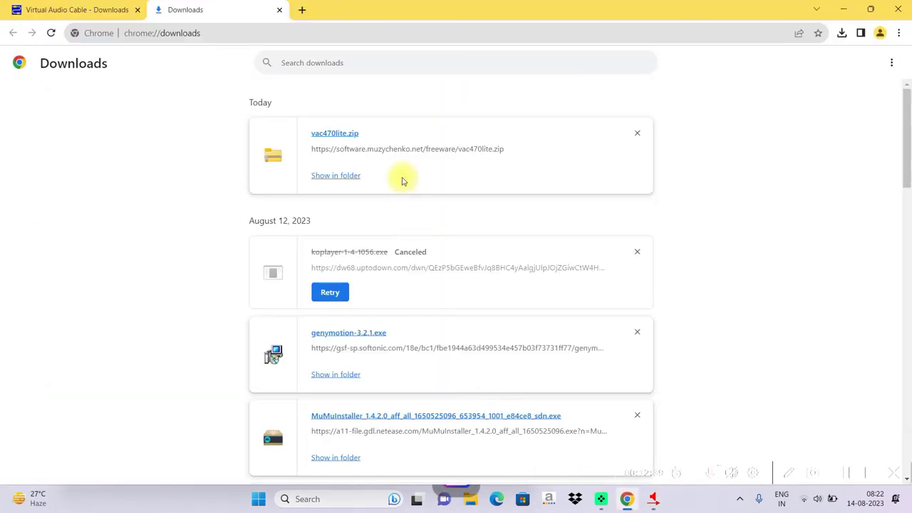
click(303, 12)
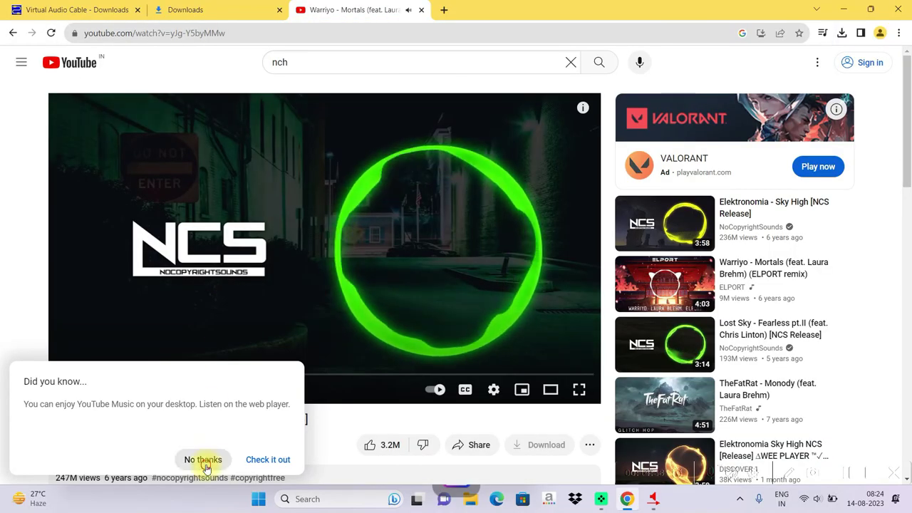
click(204, 460)
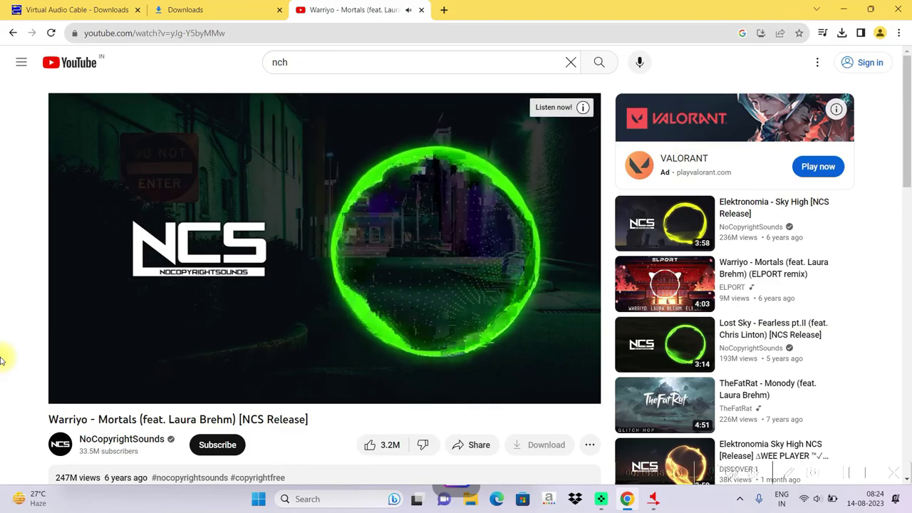
mouse_move(112, 261)
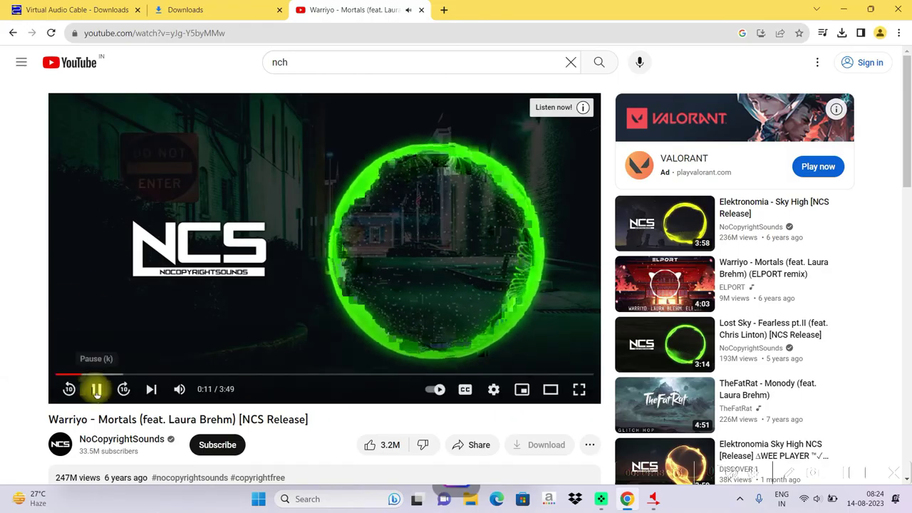
click(842, 7)
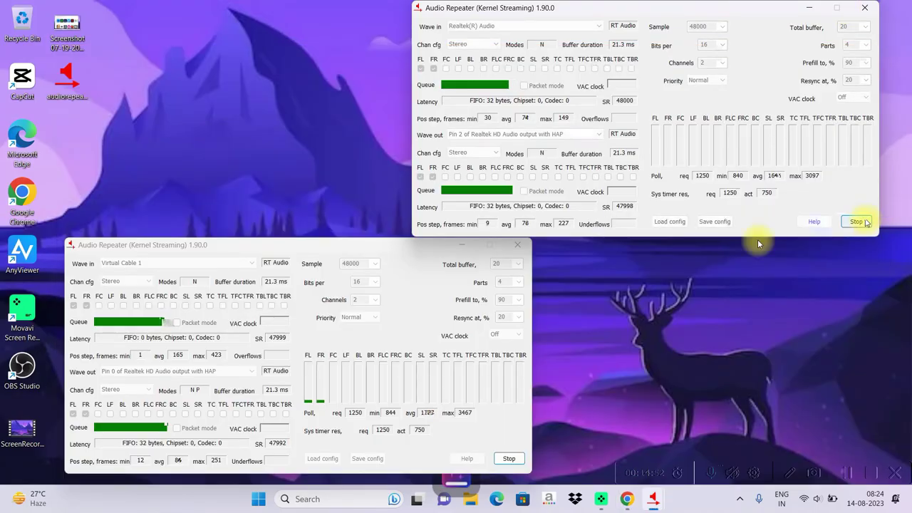
Stop both running Audio Repeater instances and close their windows
click(856, 221)
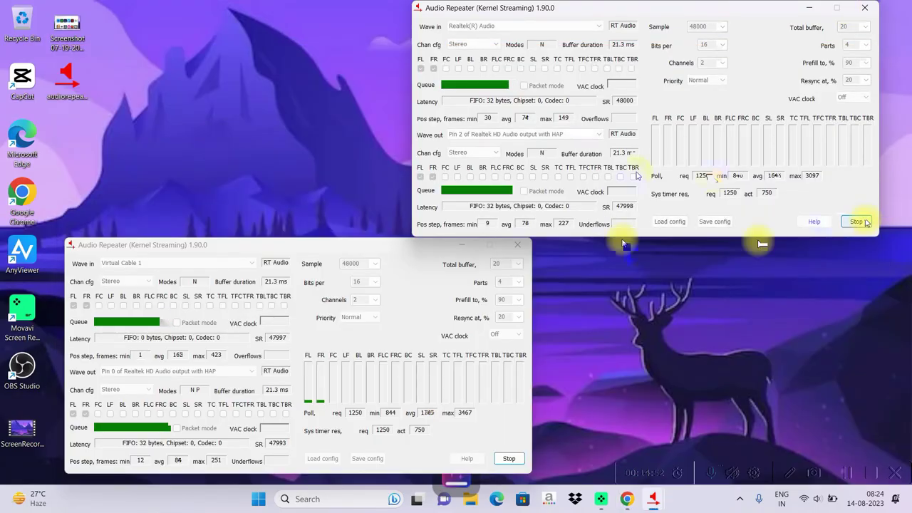
click(510, 459)
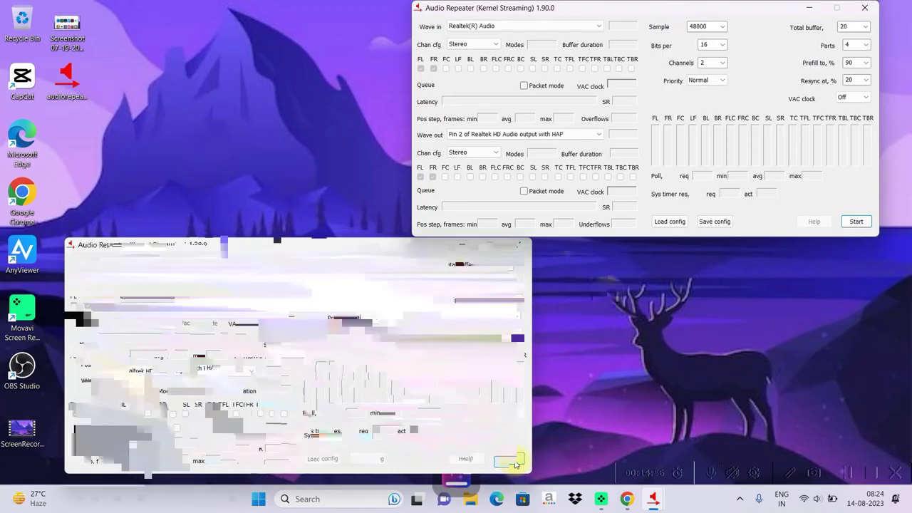
mouse_move(653, 497)
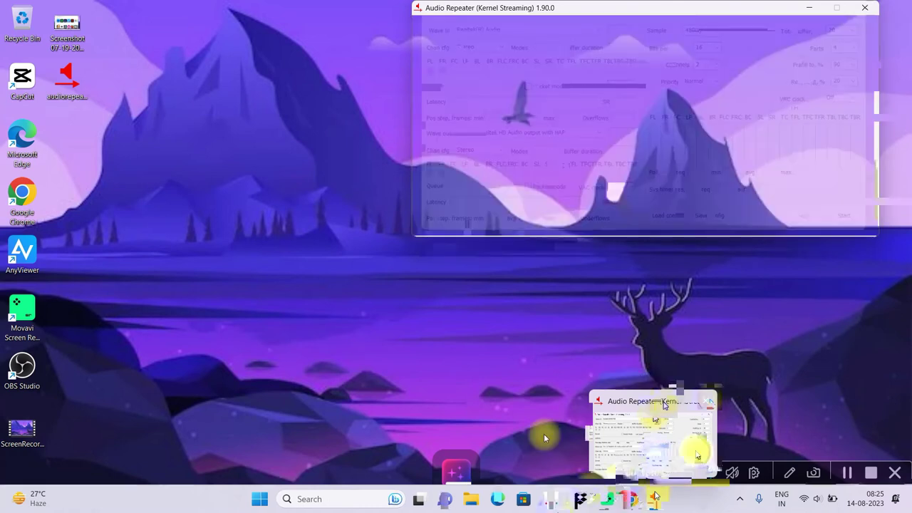
click(709, 401)
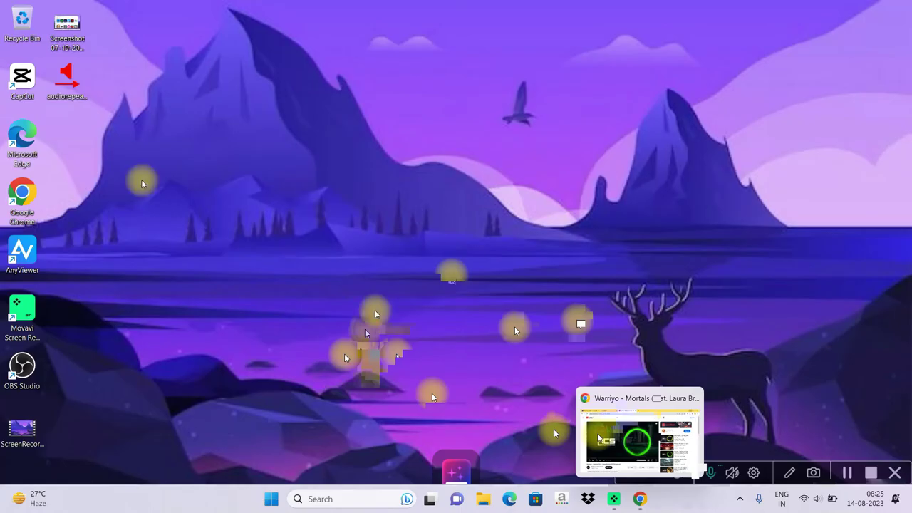
right_click(68, 89)
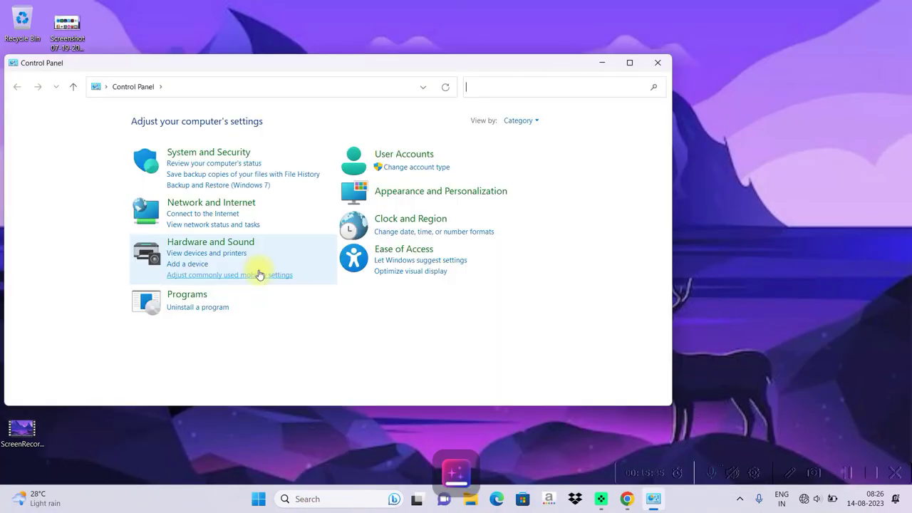
Make the Realtek(R) Audio Speakers the default playback device in Control Panel's Sound settings, accept the change and close Control Panel
click(244, 260)
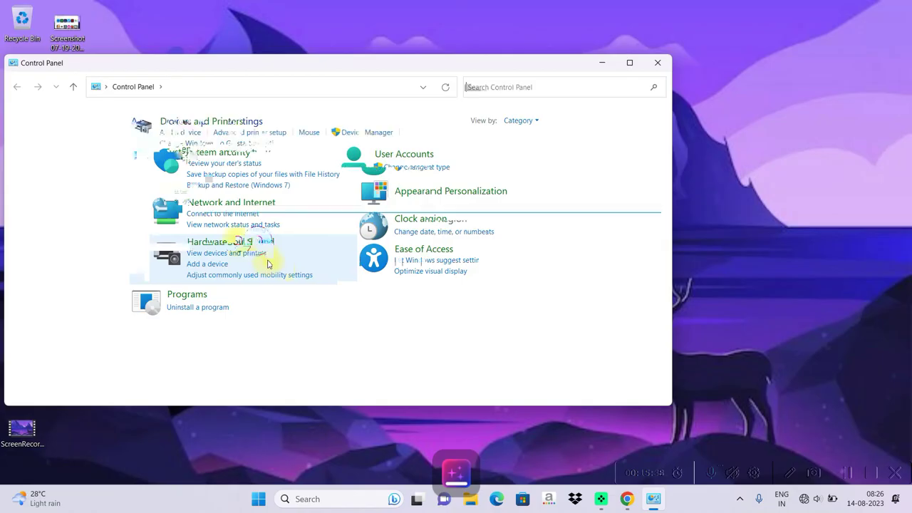
click(268, 264)
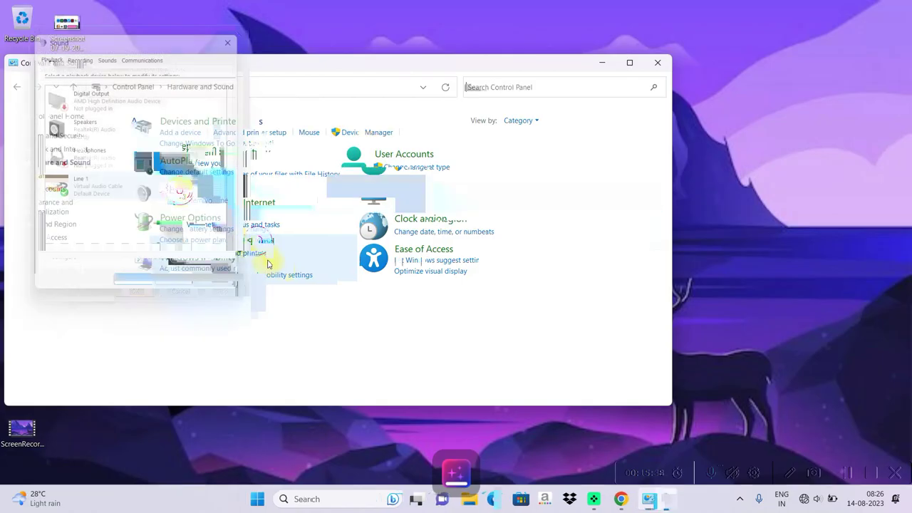
click(162, 268)
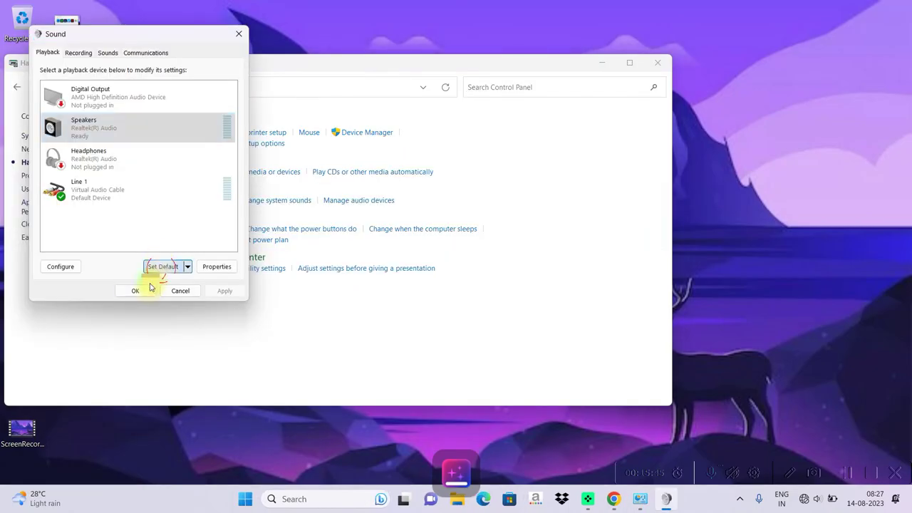
click(146, 293)
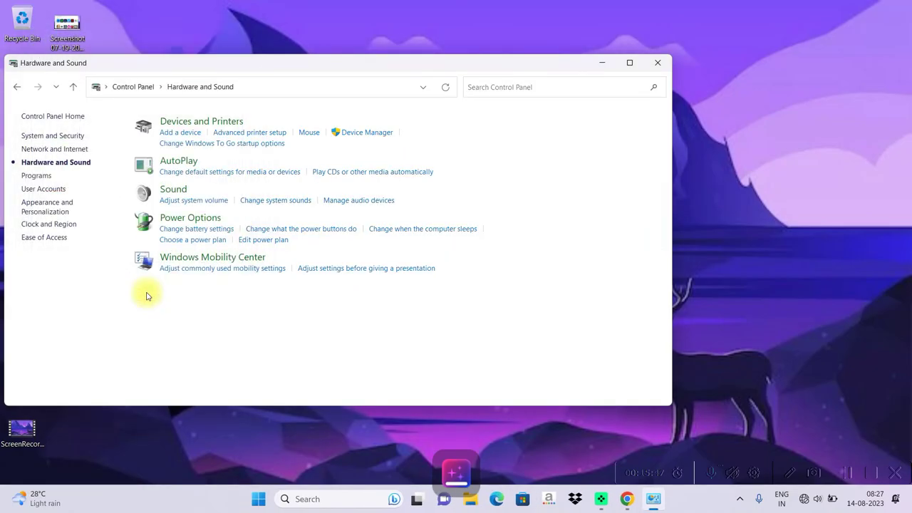
click(657, 63)
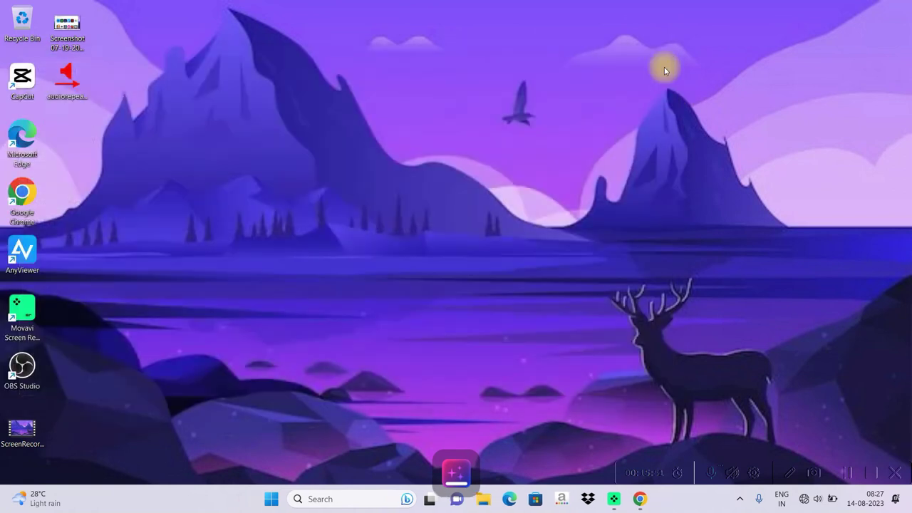